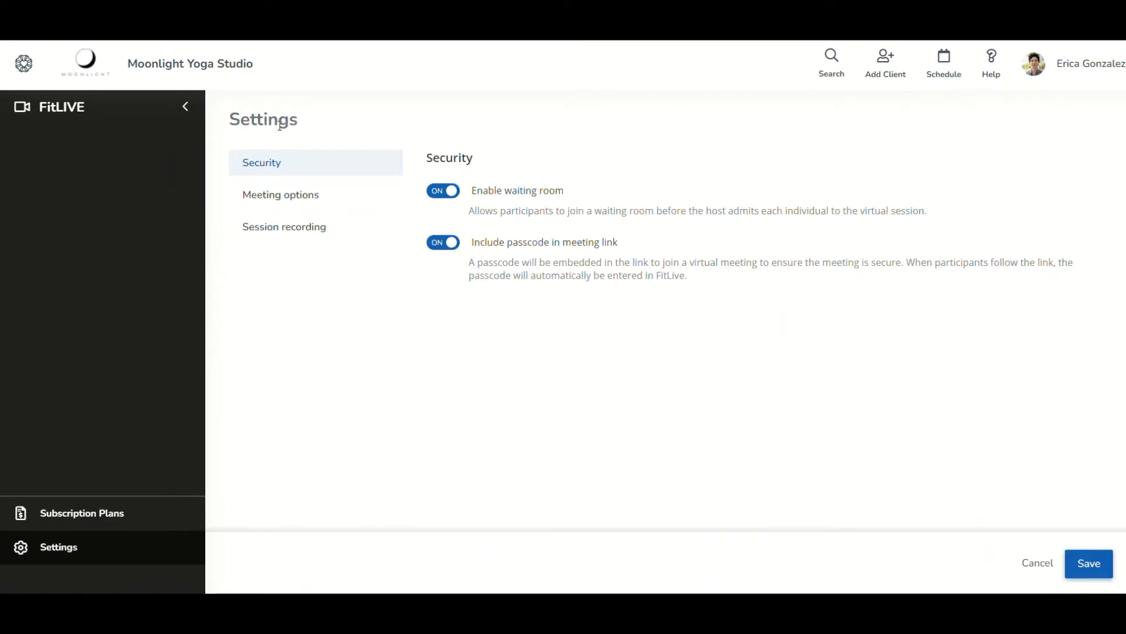
Open the session recording settings
{"action": "left_click", "coordinate": [267, 166]}
{"action": "left_click", "coordinate": [275, 198]}
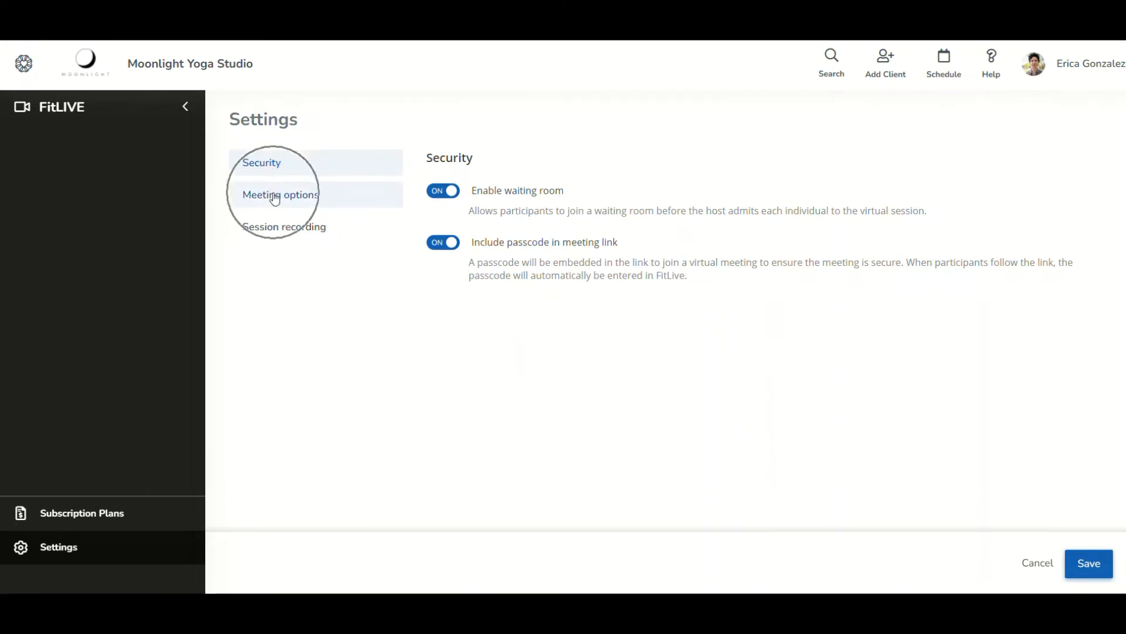
{"action": "left_click", "coordinate": [275, 235]}
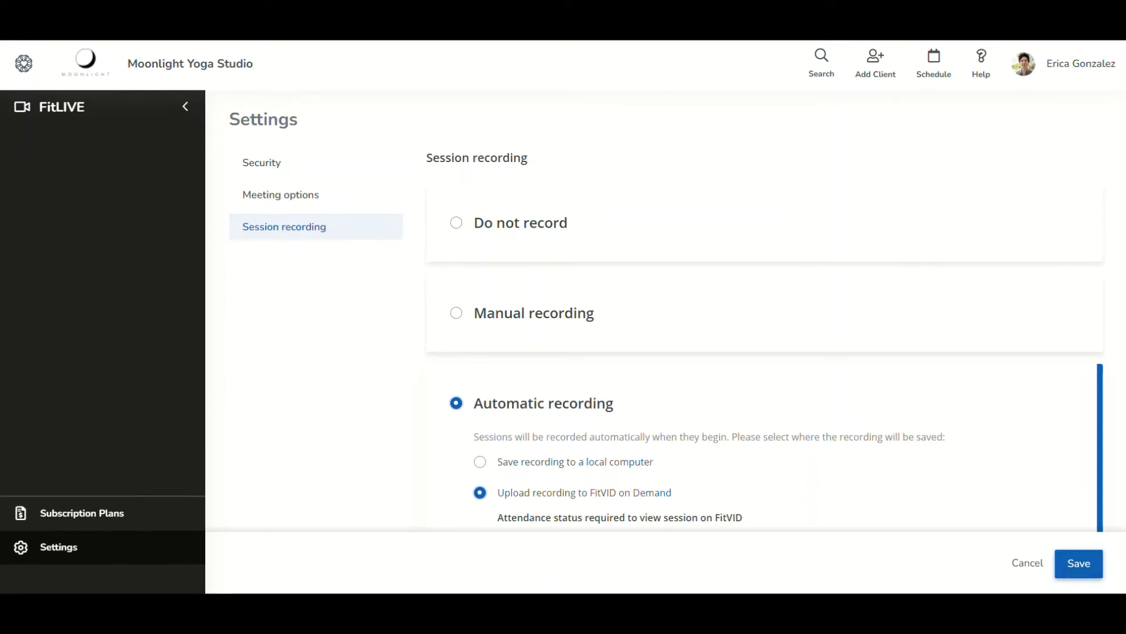
Set the session recording mode to Manual recording
{"action": "left_click", "coordinate": [490, 234]}
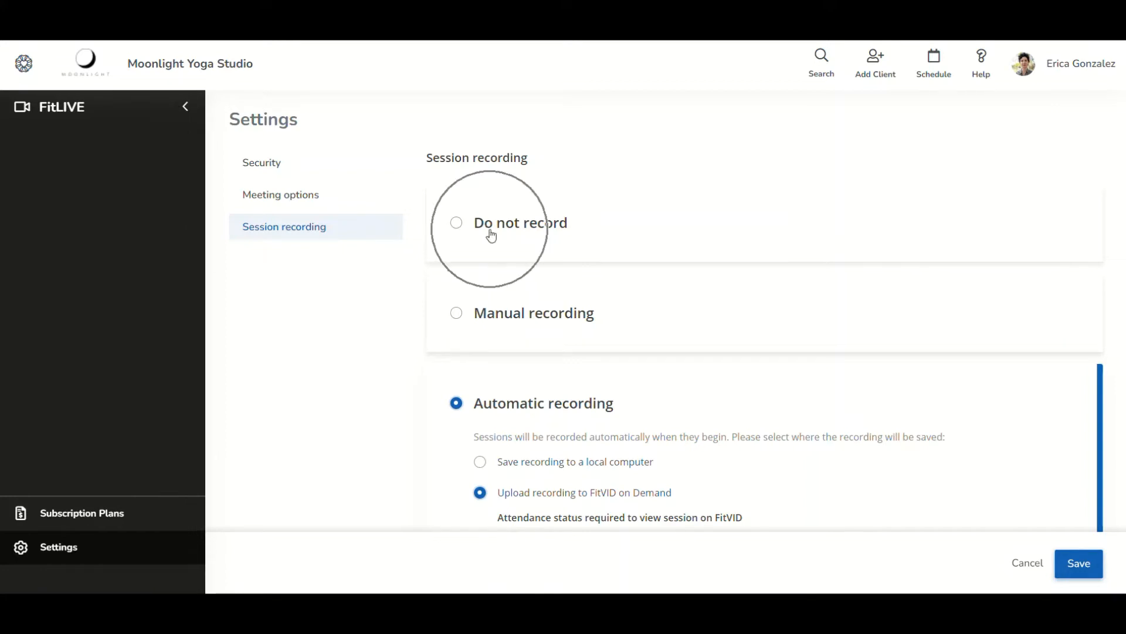
{"action": "scroll", "coordinate": [491, 236], "scroll_direction": "down", "scroll_amount": 1}
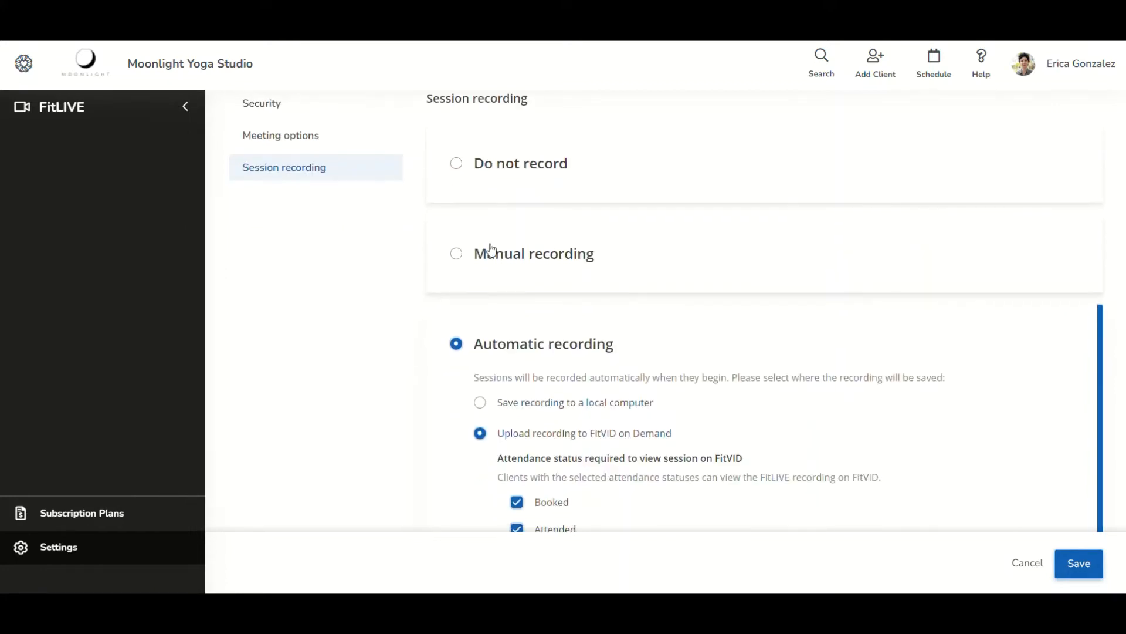
{"action": "left_click", "coordinate": [492, 256]}
{"action": "key", "text": "ctrl"}
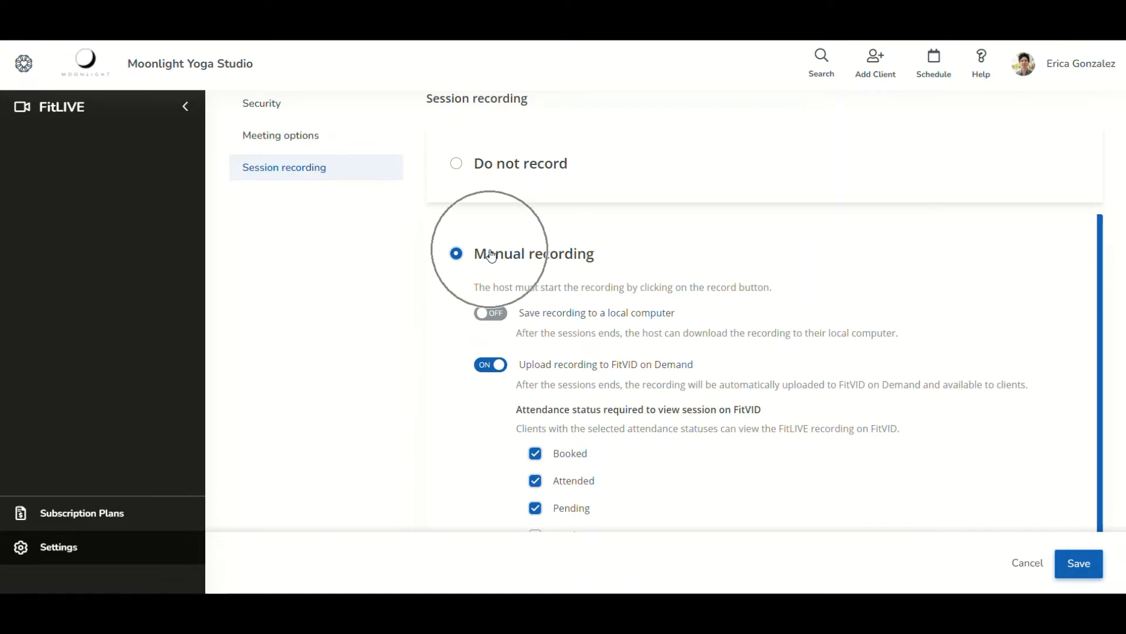
{"action": "scroll", "coordinate": [492, 256], "scroll_direction": "down", "scroll_amount": 2}
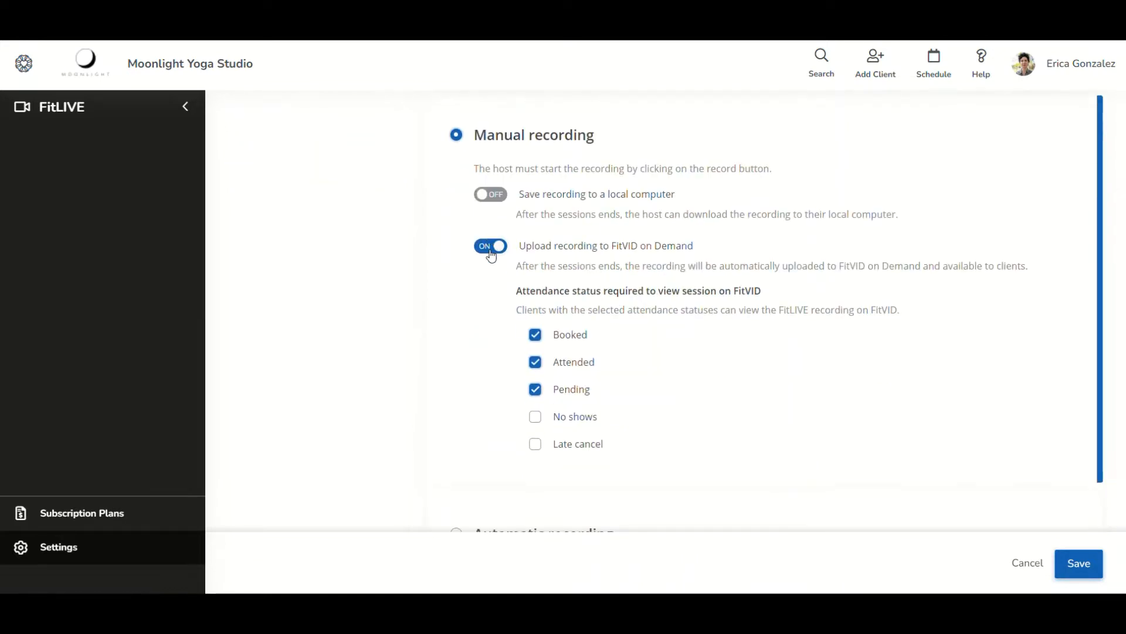
Examine the manual recording options for saving locally, uploading to FitVID on Demand, and the attendance statuses required to view sessions
{"action": "key", "text": "ctrl"}
{"action": "key", "text": "ctrl"}
{"action": "key", "text": "ctrl"}
{"action": "key", "text": "ctrl"}
{"action": "key", "text": "ctrl"}
{"action": "left_click", "coordinate": [483, 200]}
{"action": "left_click", "coordinate": [483, 199]}
{"action": "key", "text": "ctrl"}
{"action": "key", "text": "ctrl"}
{"action": "scroll", "coordinate": [544, 273], "scroll_direction": "down", "scroll_amount": 1}
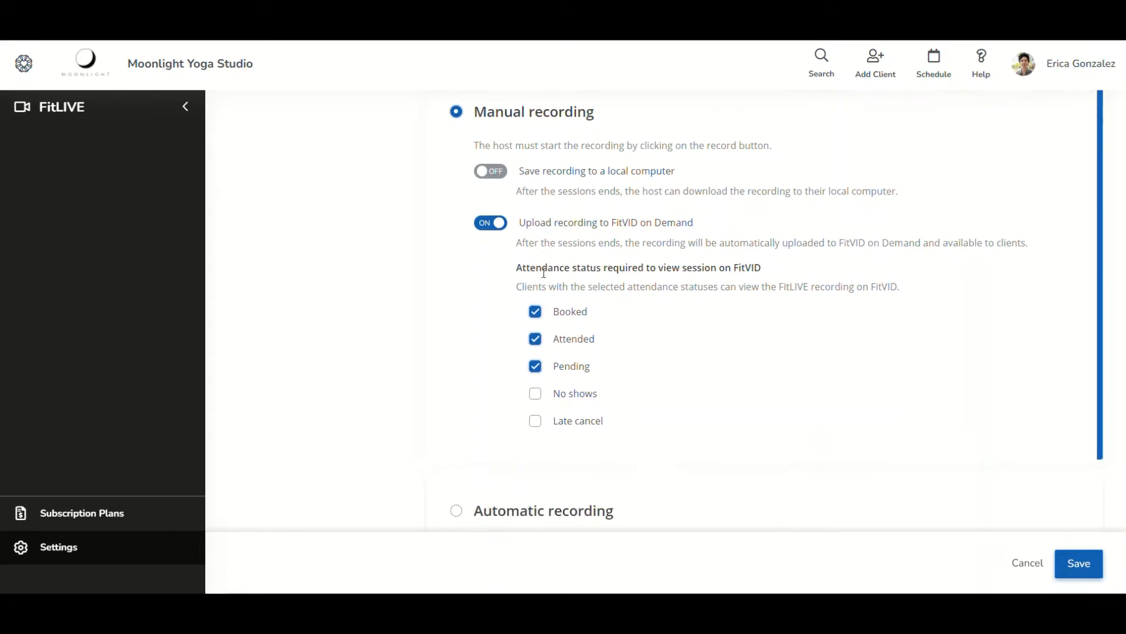
{"action": "key", "text": "ctrl"}
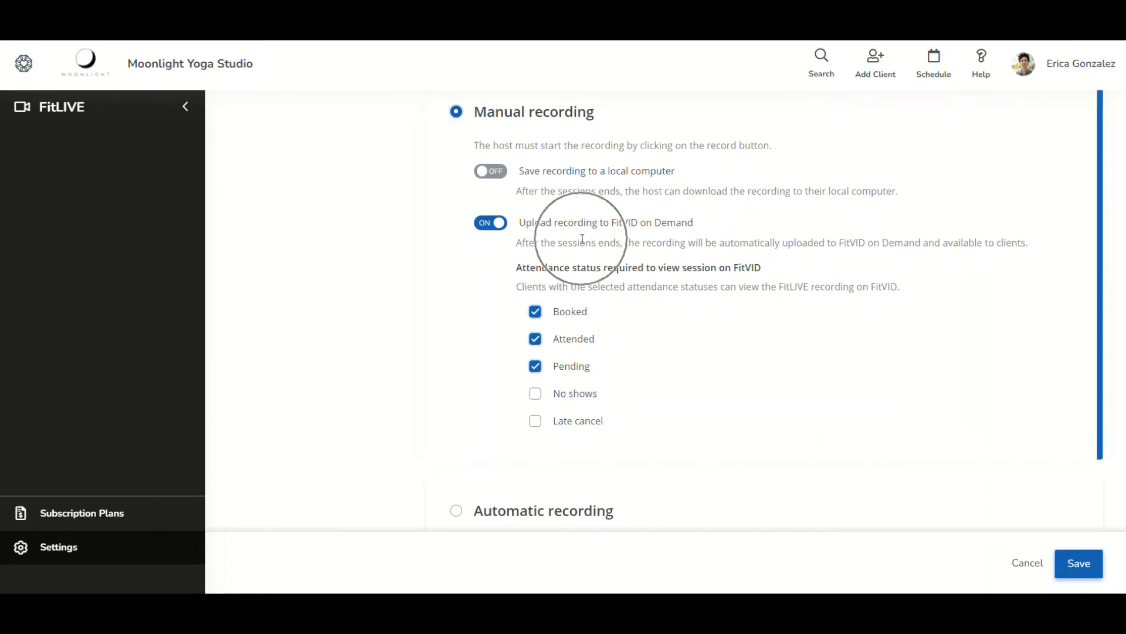
{"action": "key", "text": "ctrl"}
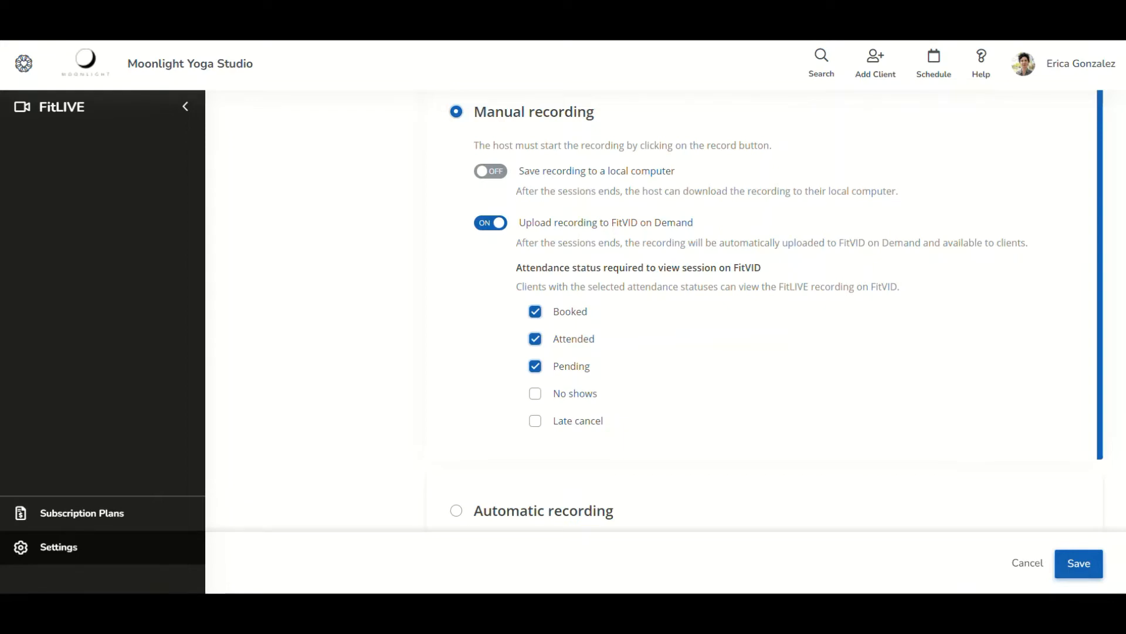
{"action": "key", "text": "ctrl"}
{"action": "key", "text": "ctrl"}
{"action": "key", "text": "ctrl"}
{"action": "key", "text": "ctrl"}
{"action": "key", "text": "ctrl"}
{"action": "key", "text": "ctrl"}
{"action": "key", "text": "ctrl"}
Add No shows and Late cancel to the attendance statuses allowed to view manual recordings on FitVID, and save the settings
{"action": "left_click", "coordinate": [559, 397]}
{"action": "left_click", "coordinate": [755, 274]}
{"action": "left_click", "coordinate": [587, 399]}
{"action": "left_click", "coordinate": [567, 425]}
{"action": "left_click", "coordinate": [535, 422]}
{"action": "left_click", "coordinate": [536, 421]}
{"action": "left_click", "coordinate": [562, 269]}
{"action": "left_click", "coordinate": [1074, 566]}
Switch the session recording mode to Automatic recording
{"action": "left_click", "coordinate": [561, 266]}
{"action": "left_click", "coordinate": [563, 225]}
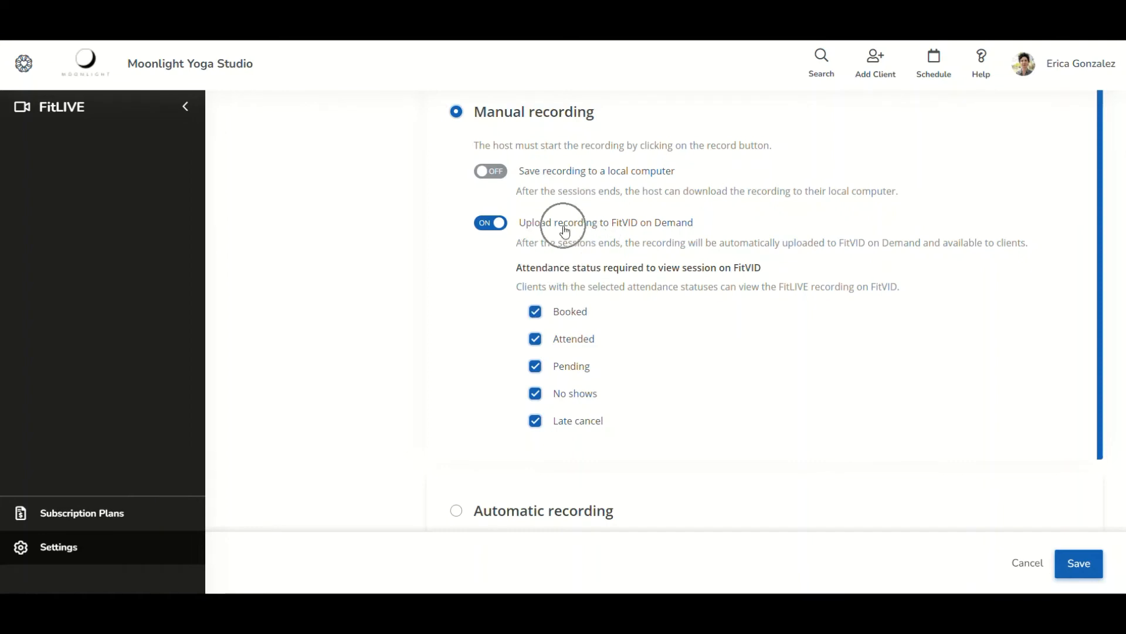
{"action": "left_click", "coordinate": [560, 124]}
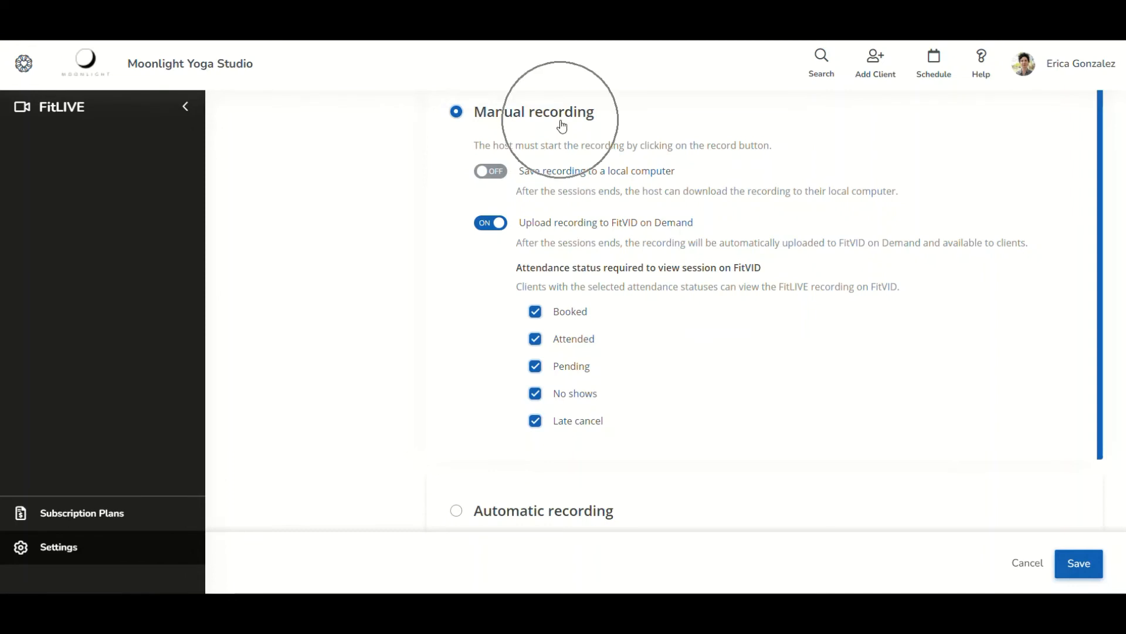
{"action": "left_click", "coordinate": [500, 517]}
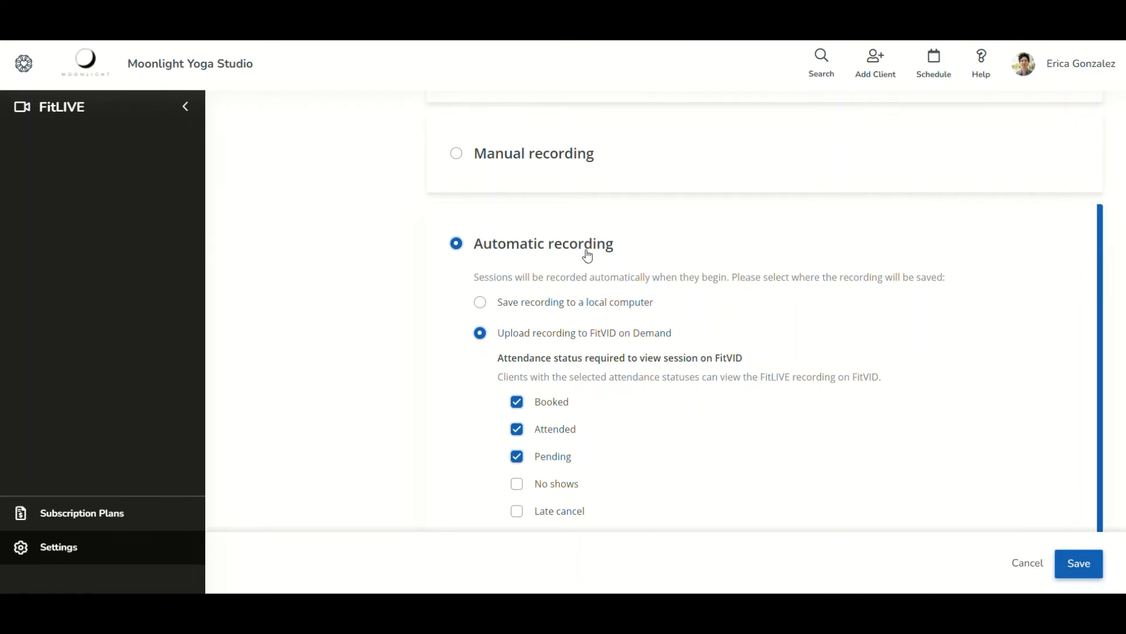
Examine the automatic recording options for where recordings are saved and which attendance statuses can view sessions on FitVID
{"action": "left_click", "coordinate": [560, 158]}
{"action": "left_click", "coordinate": [560, 311]}
{"action": "left_click", "coordinate": [554, 340]}
{"action": "left_click", "coordinate": [649, 339]}
{"action": "left_click", "coordinate": [562, 253]}
{"action": "left_click", "coordinate": [523, 338]}
{"action": "left_click", "coordinate": [617, 339]}
{"action": "left_click", "coordinate": [555, 359]}
{"action": "left_click_drag", "start_coordinate": [498, 357], "coordinate": [572, 358]}
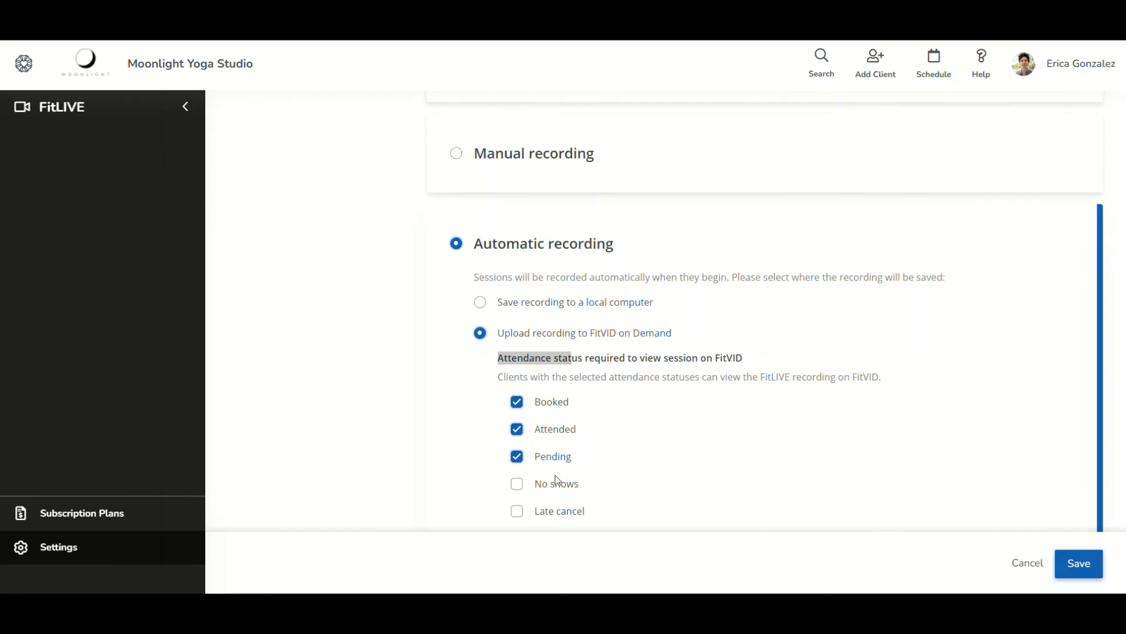
{"action": "key", "text": "ctrl"}
{"action": "left_click", "coordinate": [552, 520]}
{"action": "left_click", "coordinate": [540, 483]}
{"action": "left_click", "coordinate": [552, 519]}
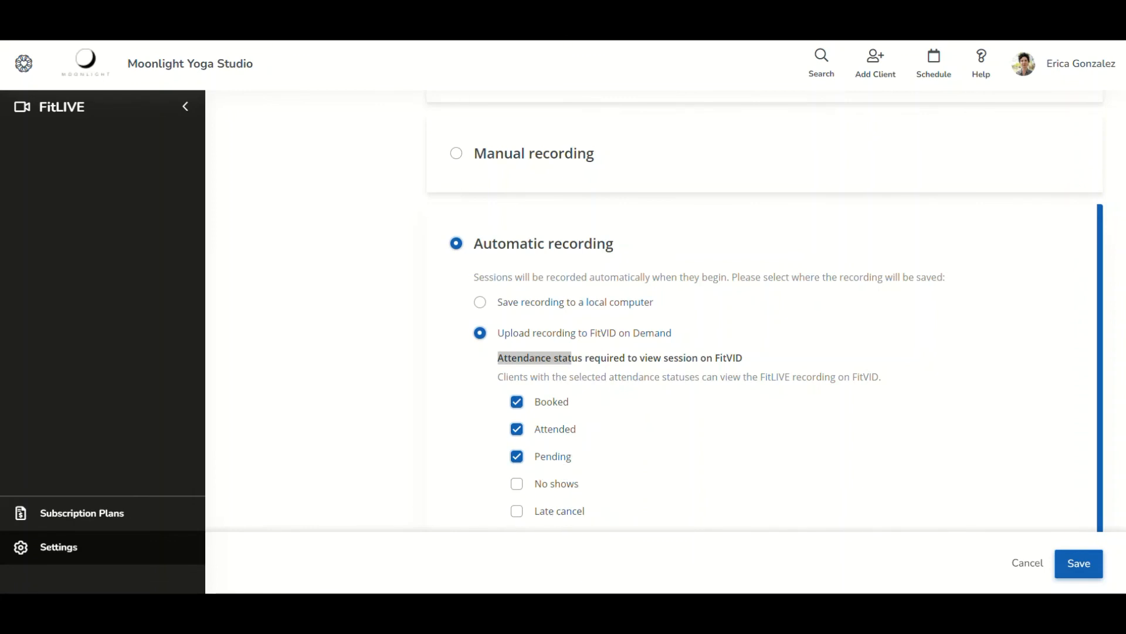